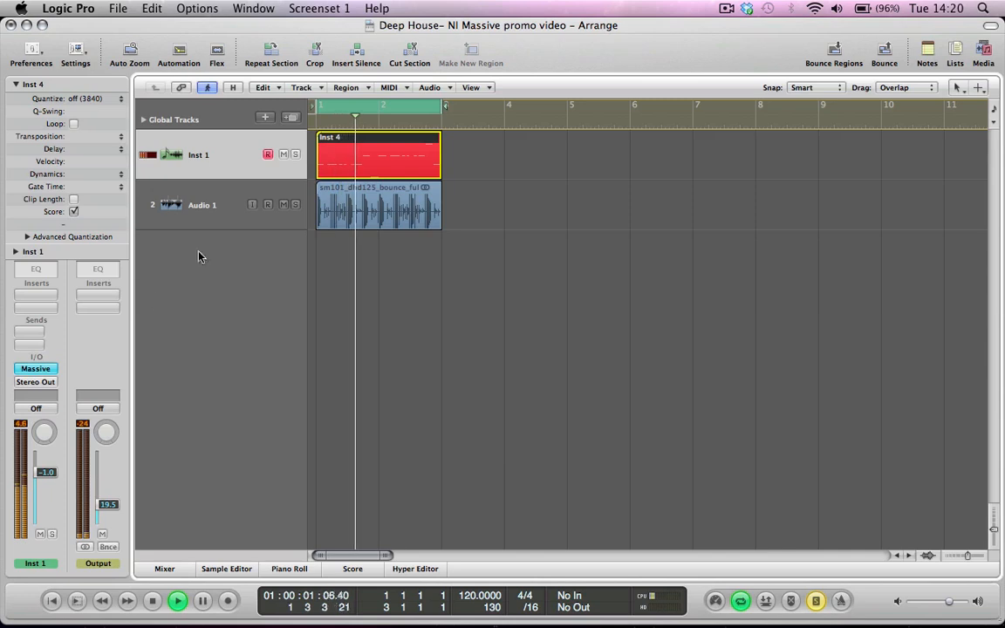
Audition the soloed bassline with the Output fader raised to 0.0, lower the fader to -17.8 and stop playback
left_click(102, 498, "alt")
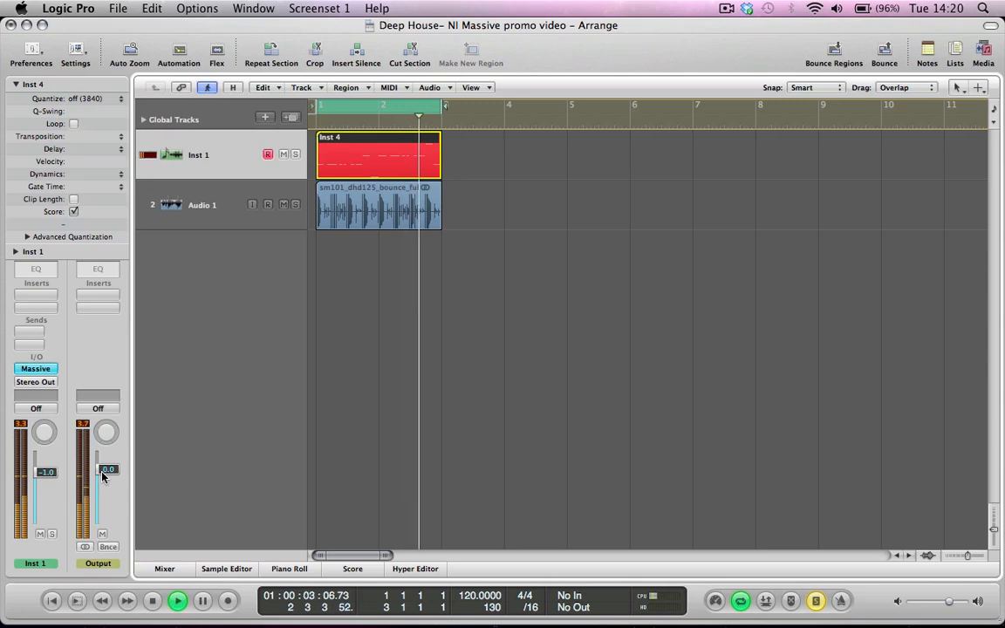
left_click_drag(102, 474, 102, 503)
key("space")
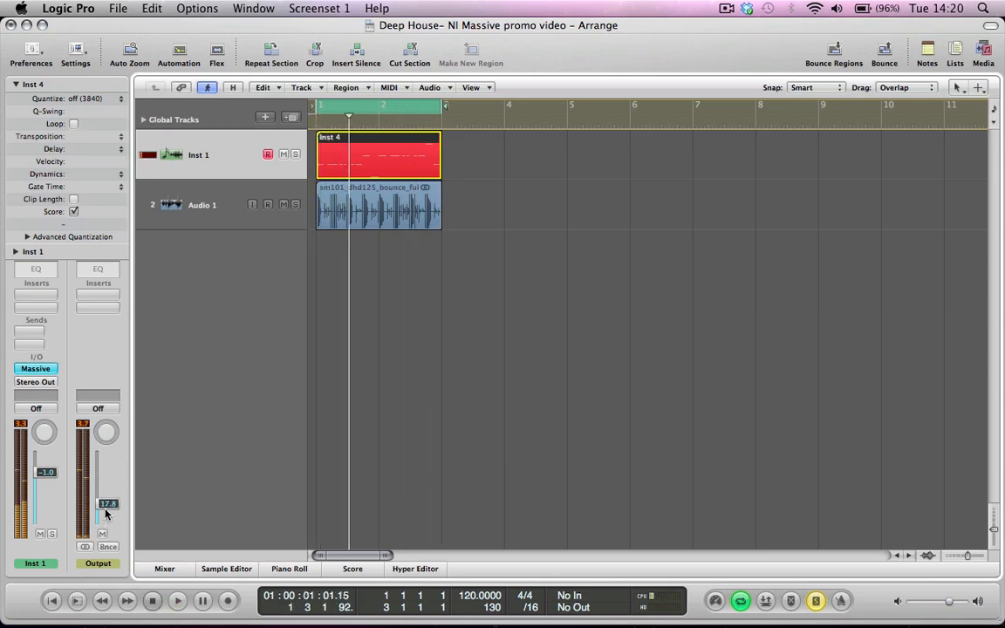
Bring up the Massive synth on Inst 1 and start a new sound in place of the existing preset
key("v")
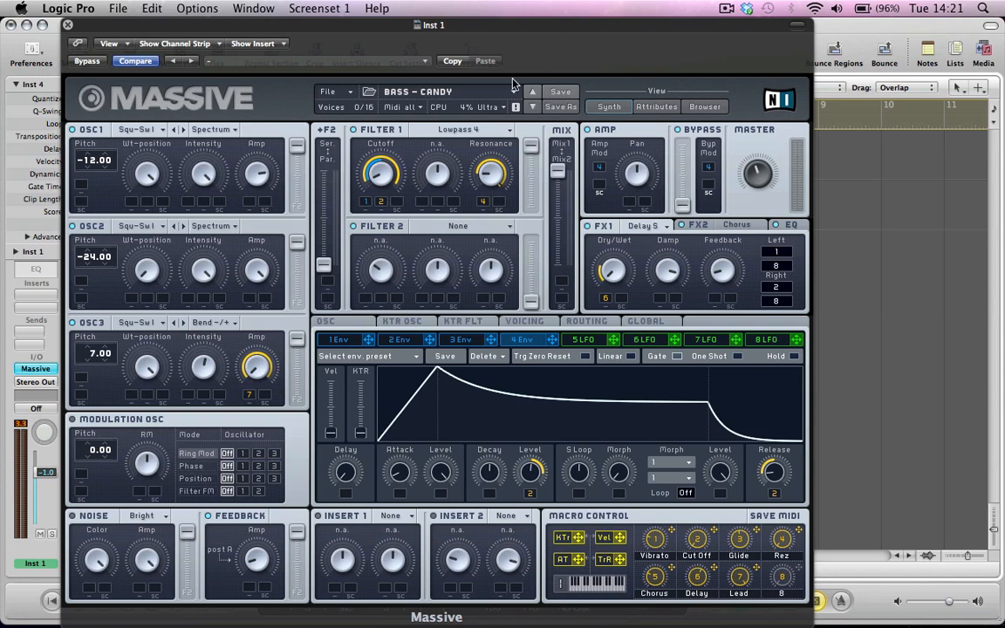
left_click(327, 92)
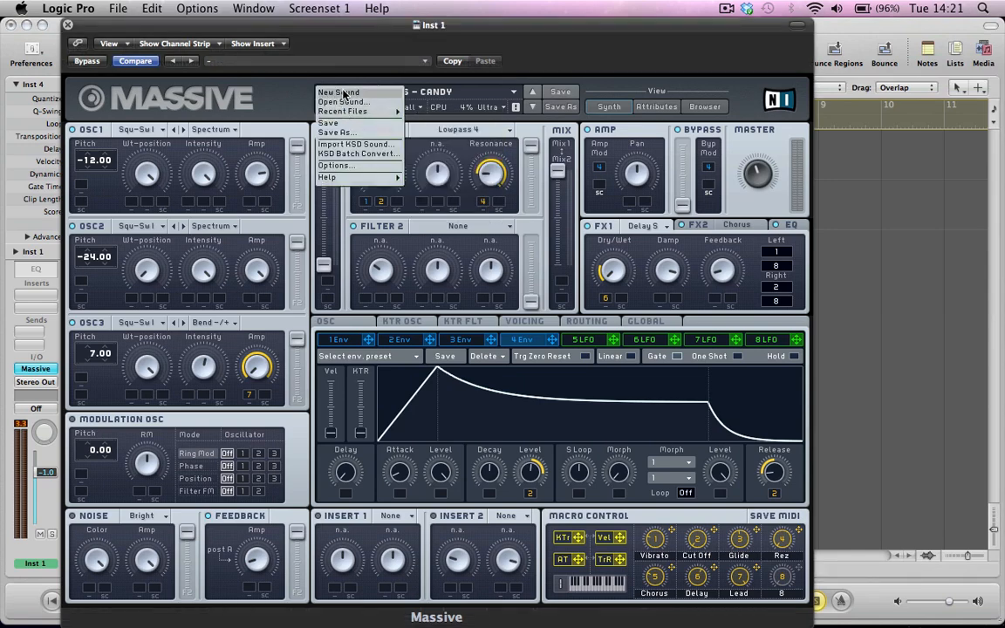
left_click(344, 92)
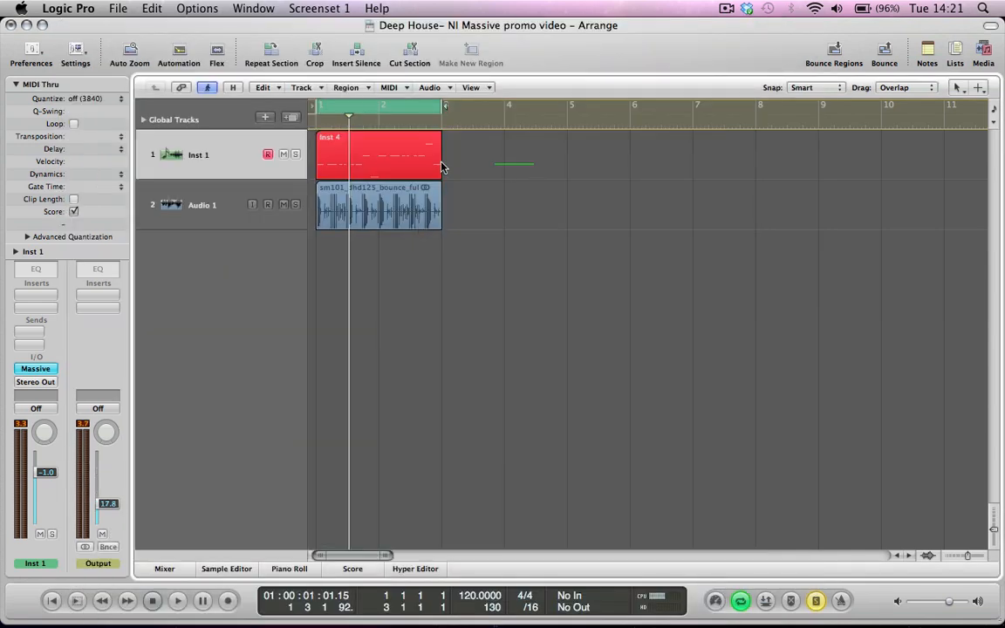
Examine the bassline notes of the Inst 4 region in the Piano Roll and close it again
double_click(323, 142)
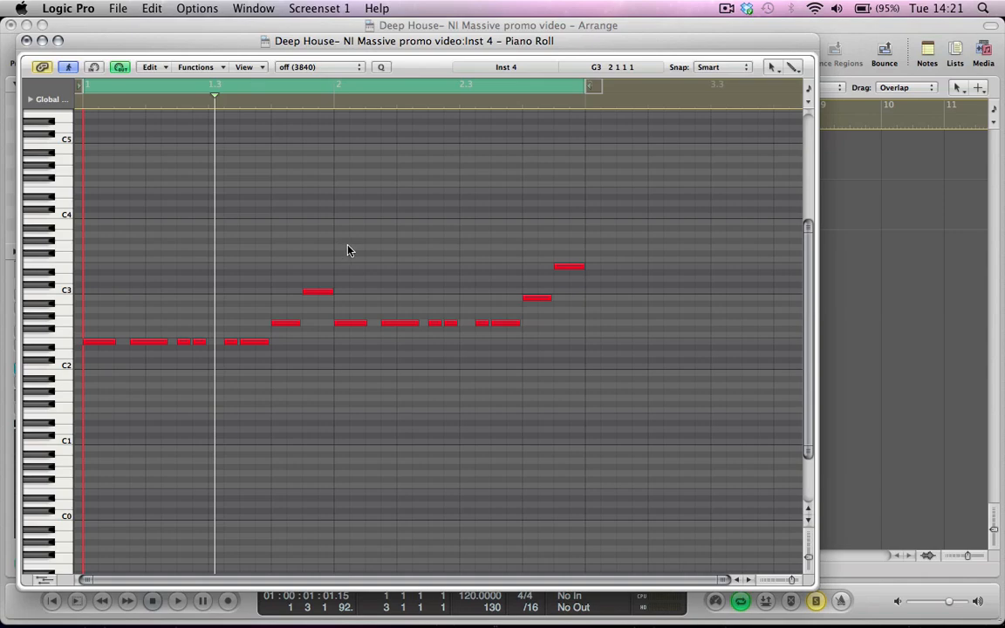
left_click(27, 40)
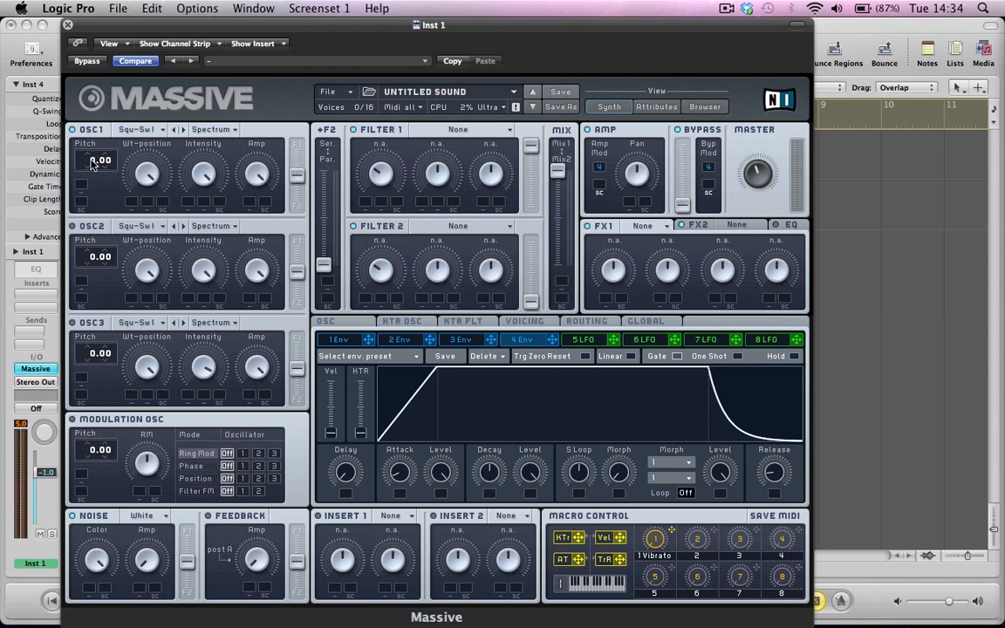
Set OSC1 pitch to -12.00 and OSC2 to -24.00, reduce OSC1's Amp slightly, and route both oscillators fully to Filter 1
left_click_drag(94, 164, 94, 170)
left_click_drag(259, 186, 296, 91)
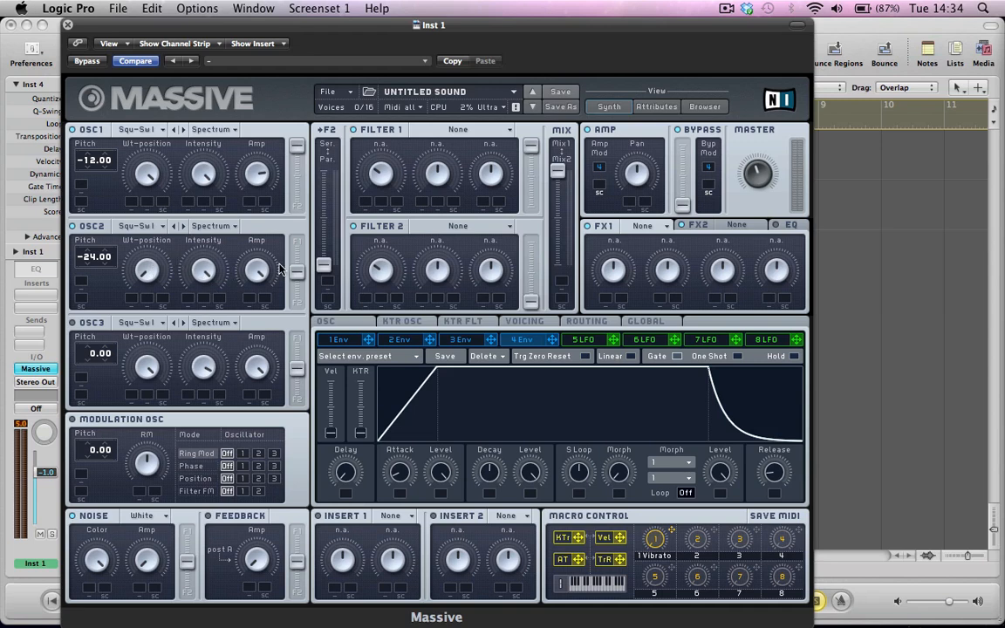
left_click_drag(297, 273, 300, 198)
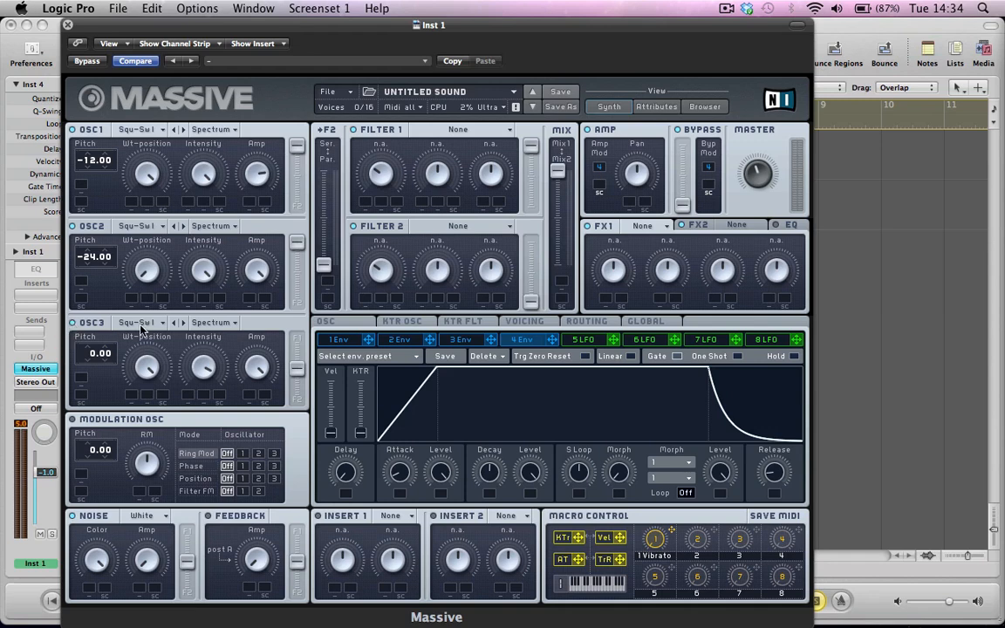
Adjust OSC3's Intensity and set its pitch to 7.00
left_click_drag(212, 371, 192, 334)
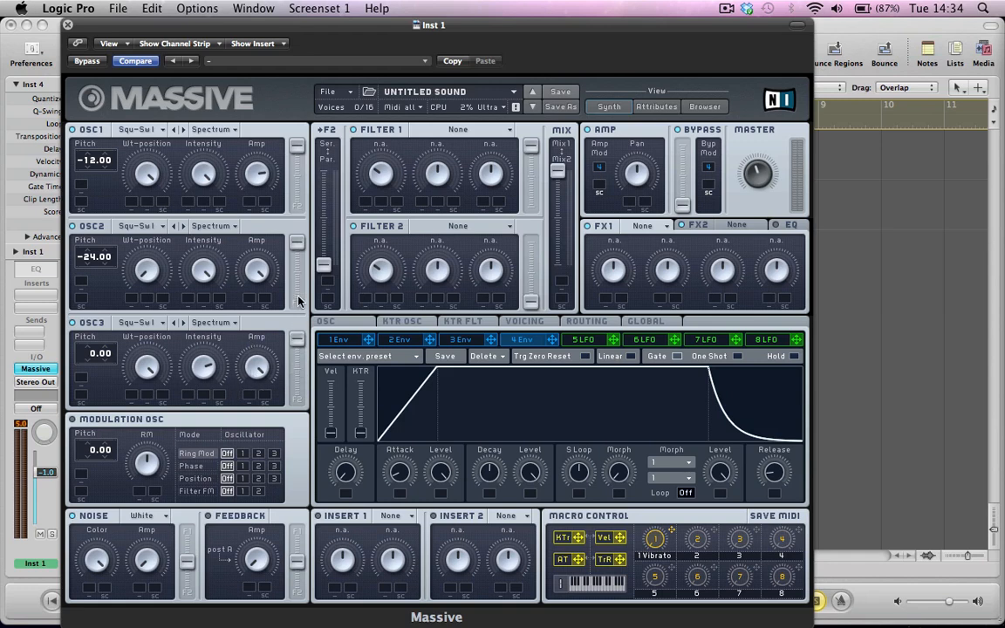
mouse_move(94, 361)
left_mouse_down()
mouse_move(88, 314)
mouse_move(99, 349)
left_mouse_up()
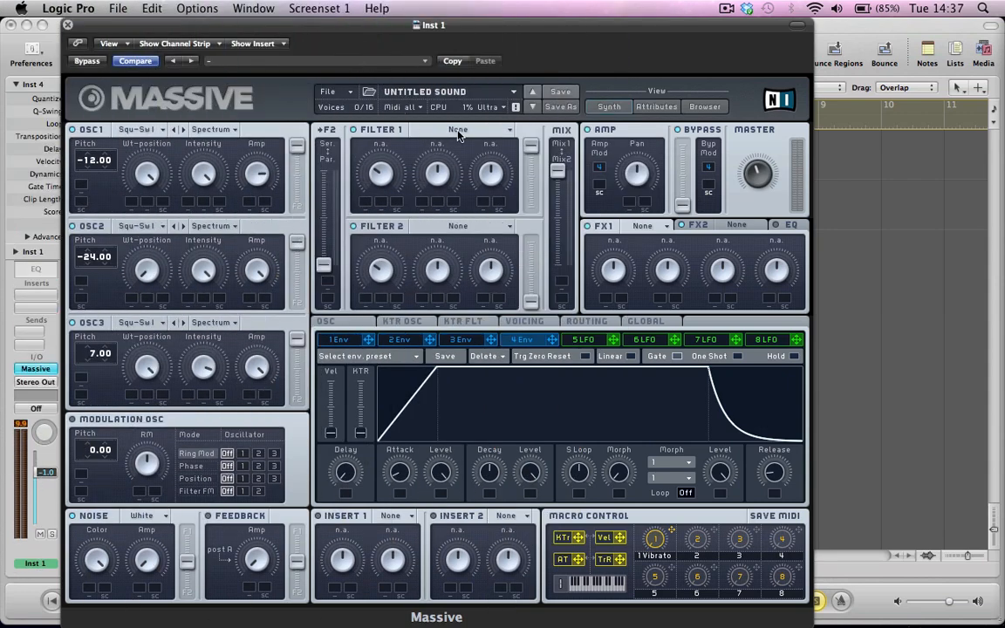
Set Filter 1 to Lowpass 4 with low Cutoff and Resonance, and put the filter mix fully on Mix1
left_click(415, 127)
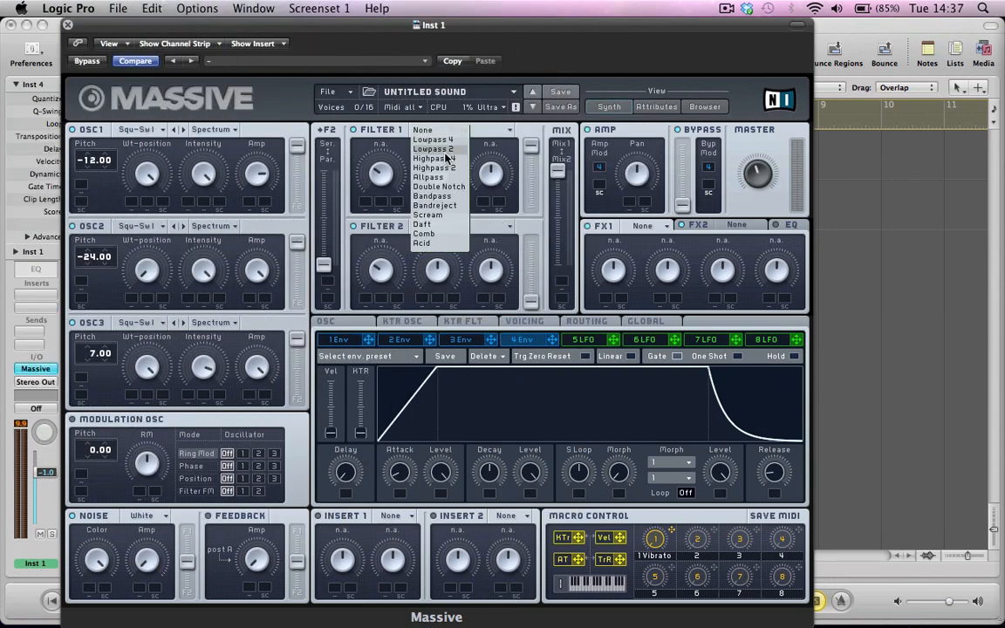
left_click(443, 140)
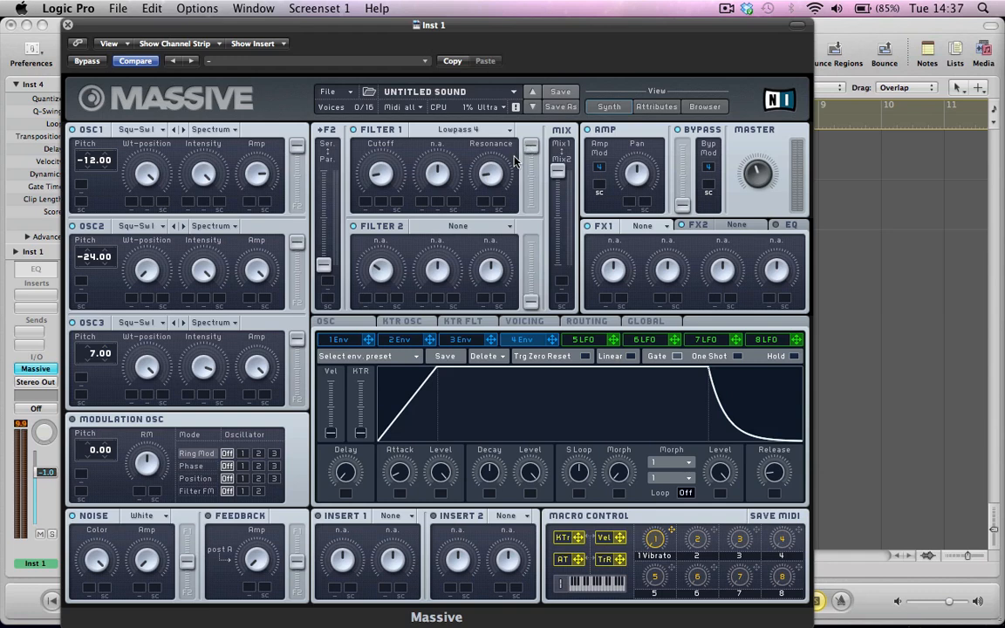
left_click_drag(556, 170, 556, 139)
Modulate the Filter 1 Cutoff with envelope 1, drop the envelope's decay Level to zero, lengthen its Decay and shorten its Attack
left_click(339, 340)
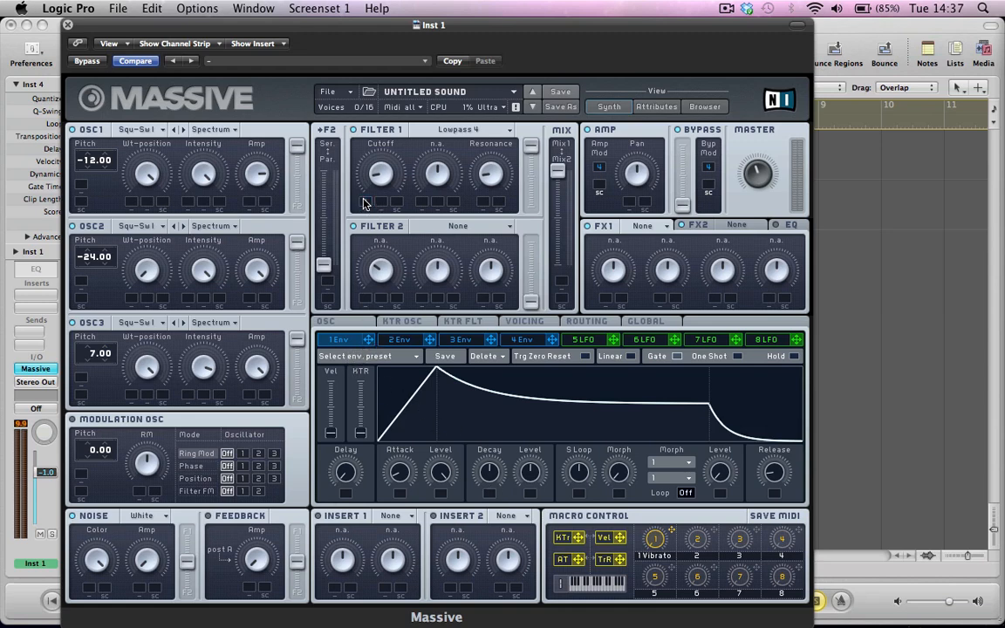
left_click_drag(364, 200, 364, 164)
left_click_drag(529, 471, 486, 467)
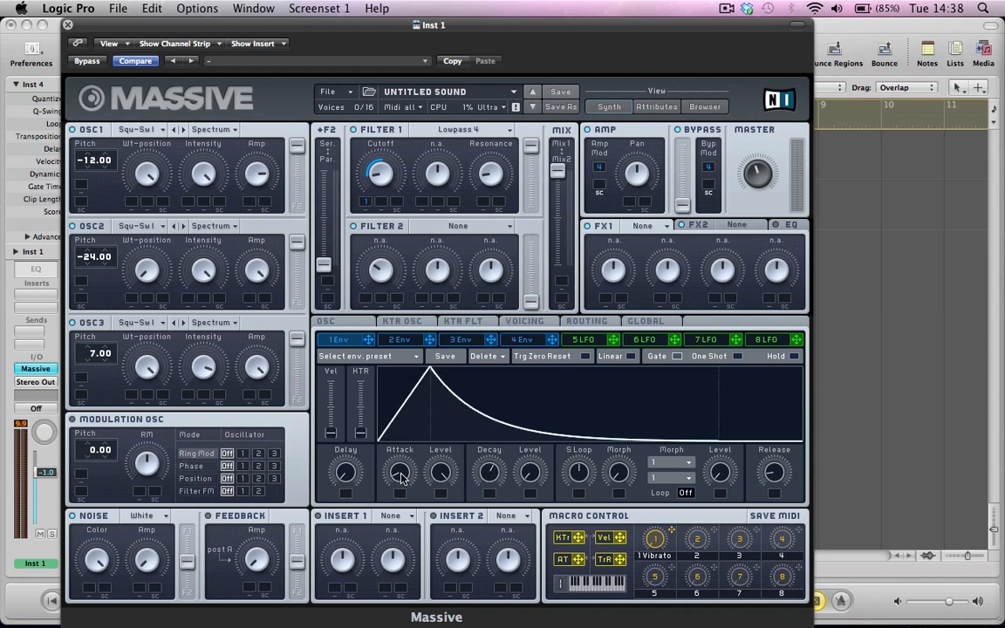
left_click_drag(402, 471, 402, 475)
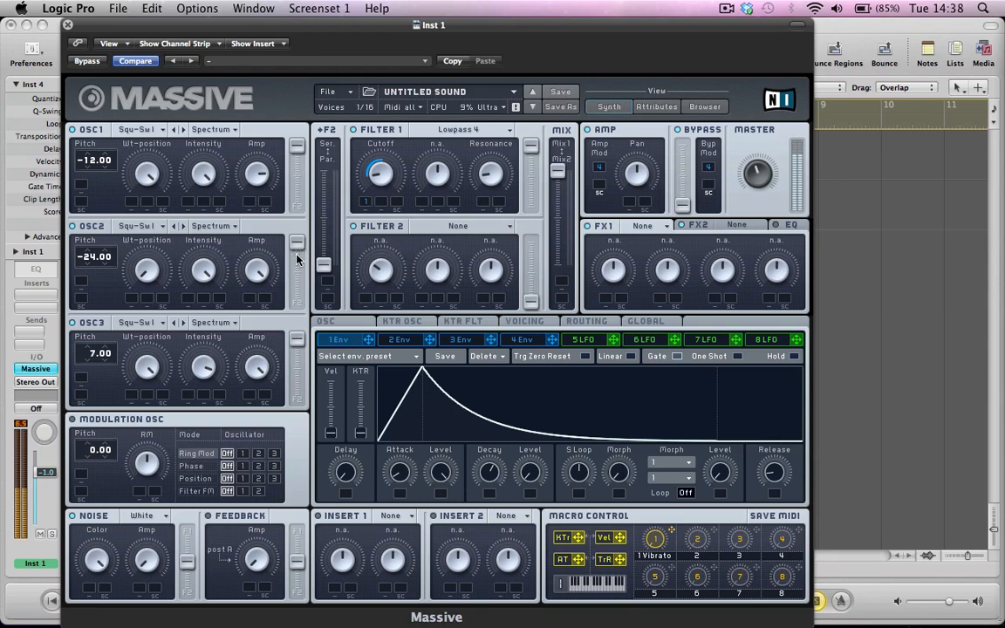
Raise the Output fader to 0.0 and reposition the Massive window so the channel strip stays visible
key("v")
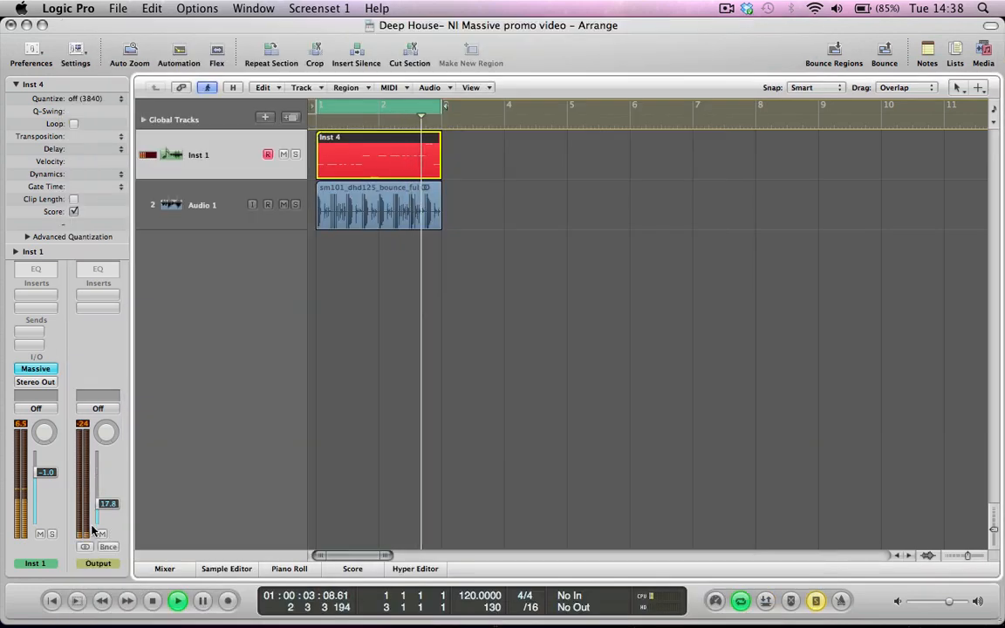
left_click_drag(98, 511, 106, 479)
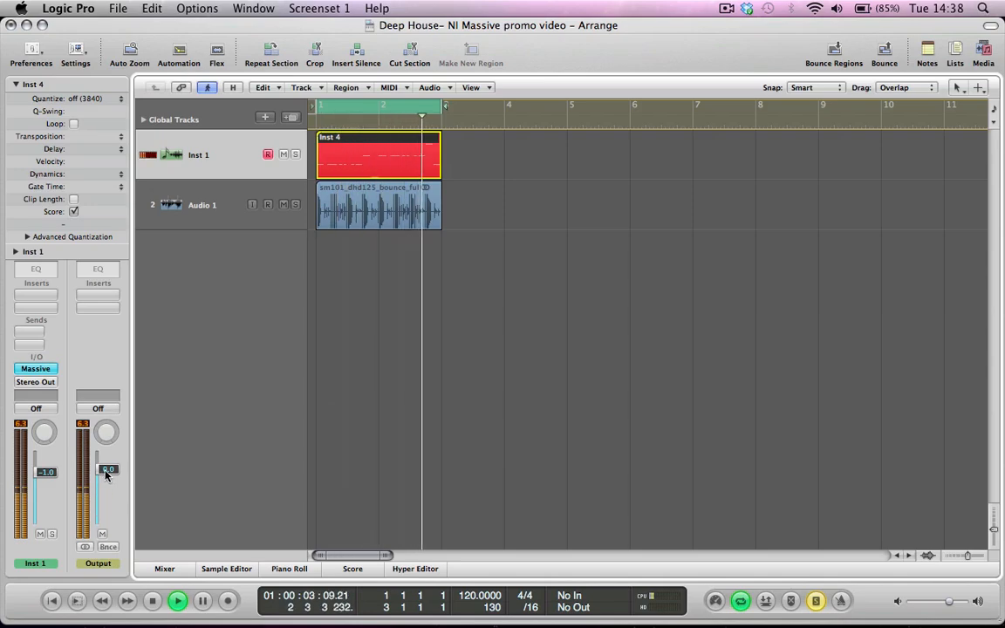
key("v")
left_click_drag(131, 25, 232, 4)
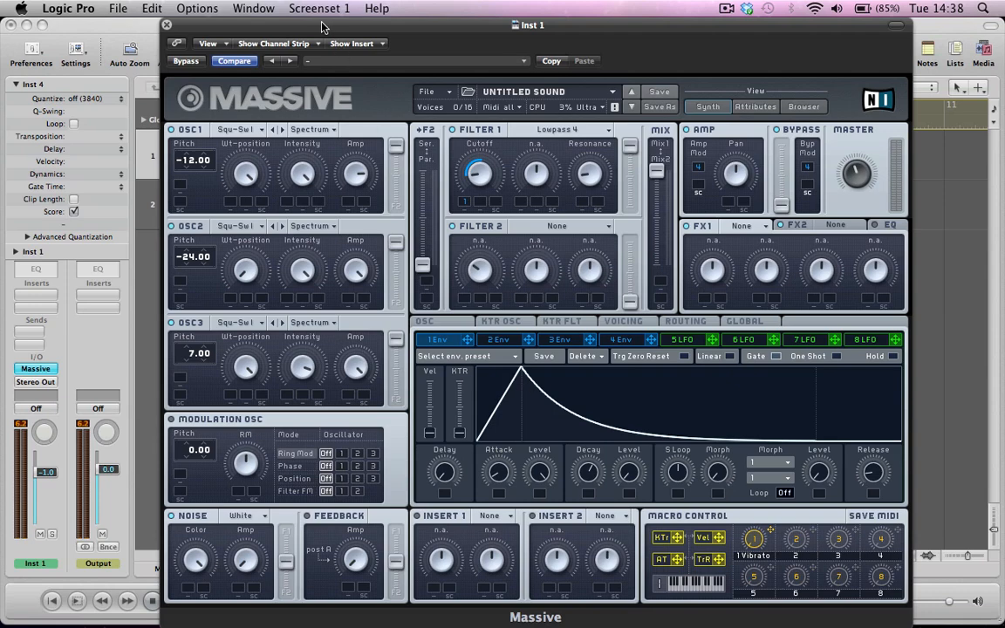
left_click_drag(294, 23, 245, 24)
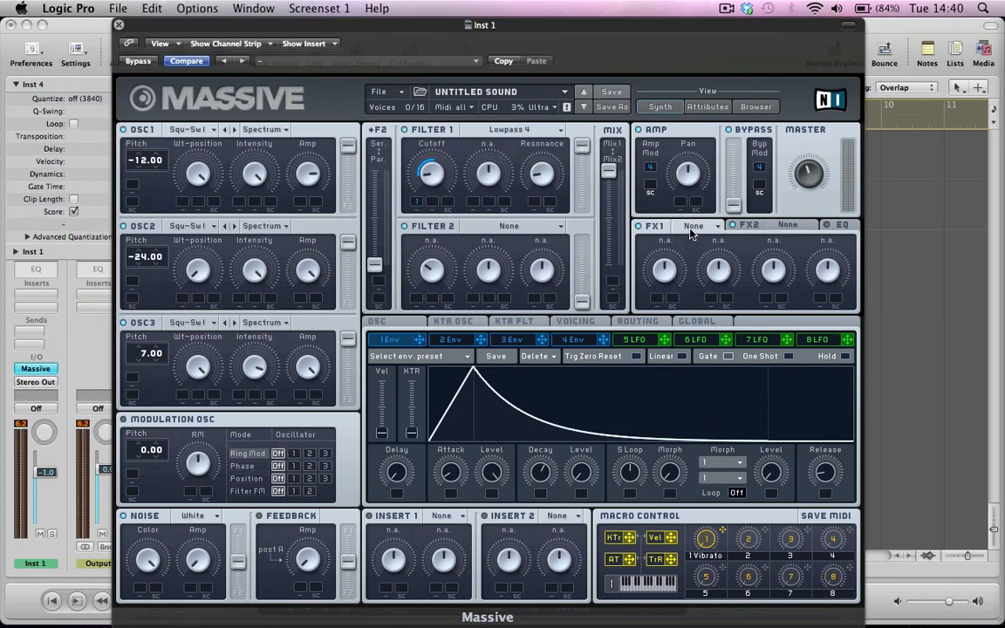
Load Delay Synced into FX1 and adjust its Damp amount and synced delay time
left_click(690, 229)
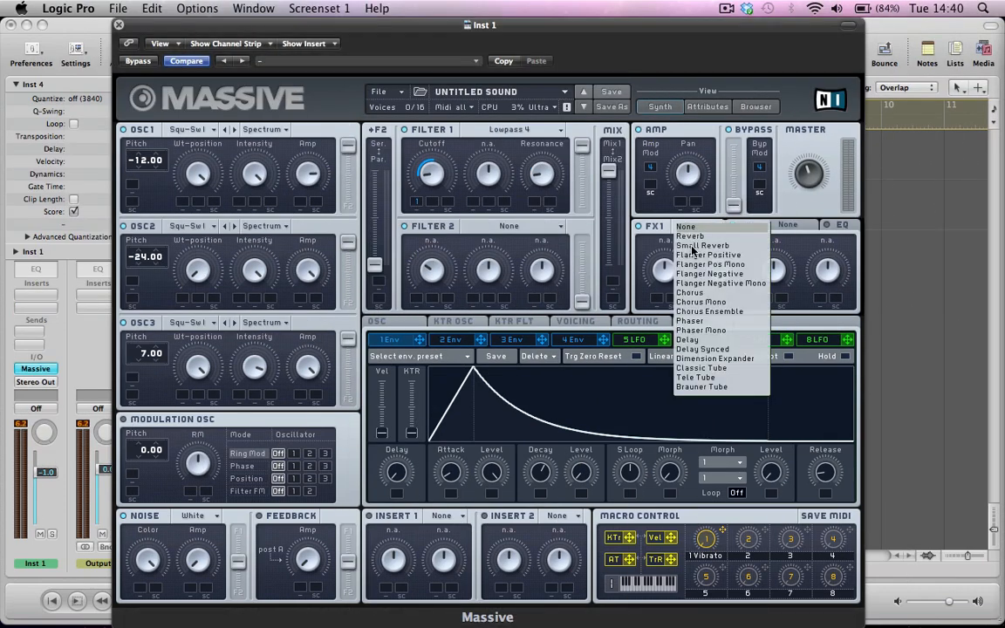
left_click(697, 349)
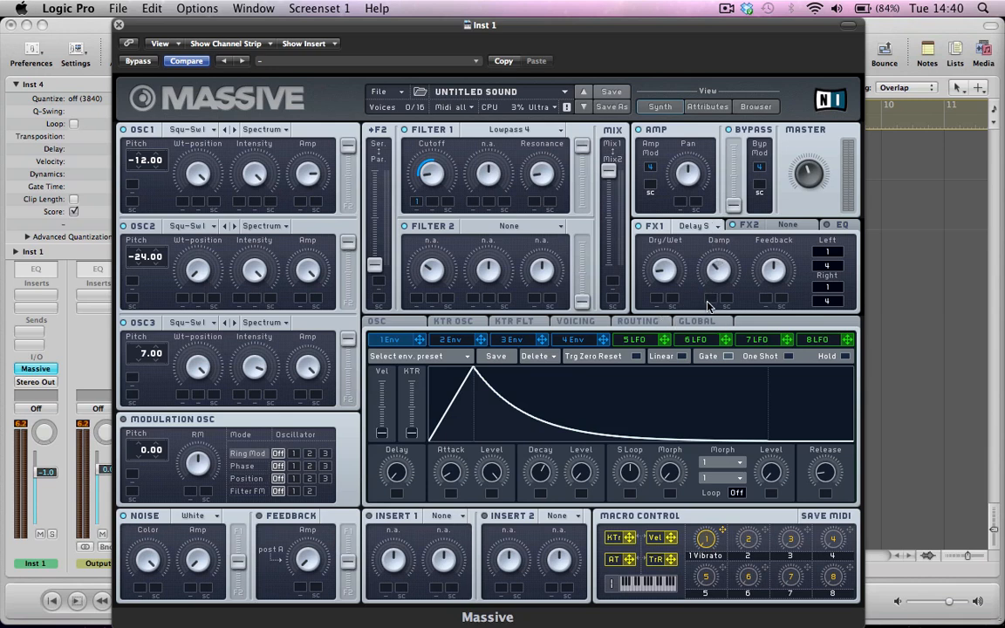
left_click_drag(706, 294, 703, 250)
left_click_drag(831, 288, 833, 283)
Load Chorus into FX2, lower its Offset, and switch on the EQ section
left_click(751, 224)
left_click(780, 225)
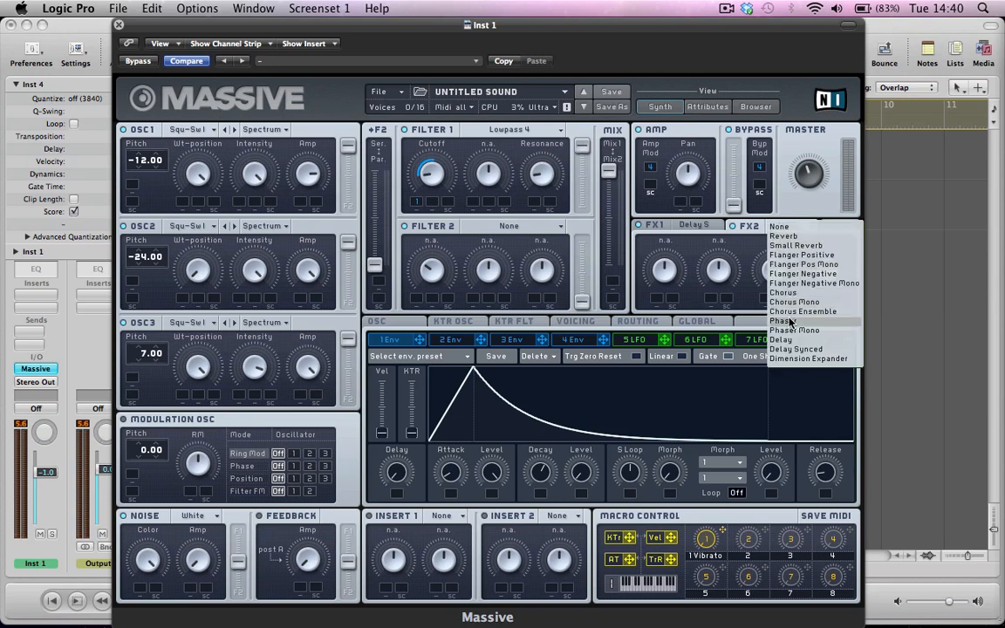
left_click(772, 292)
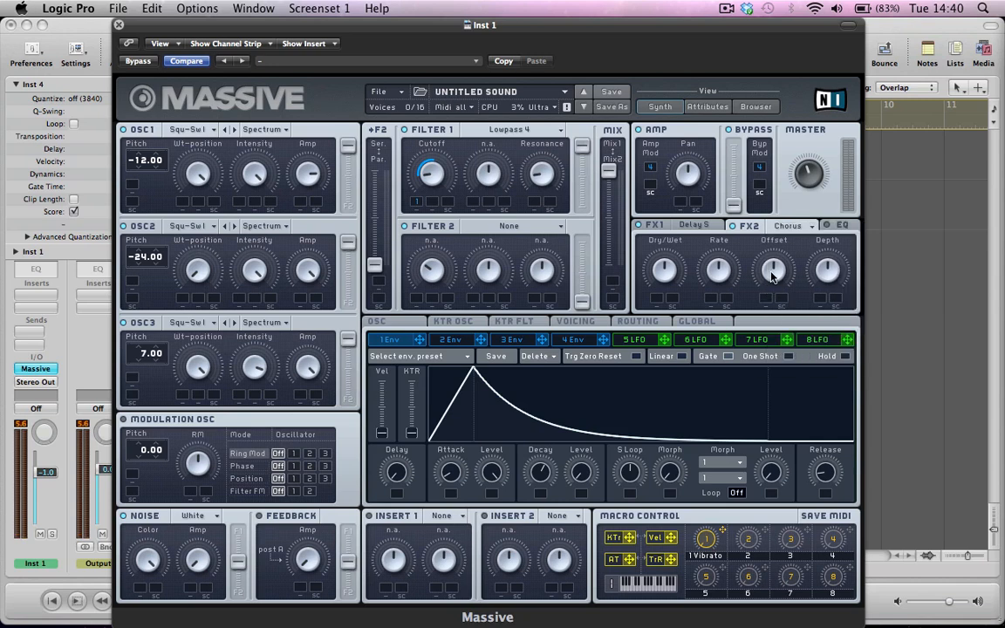
left_click_drag(771, 292, 765, 303)
left_click_drag(769, 259, 762, 286)
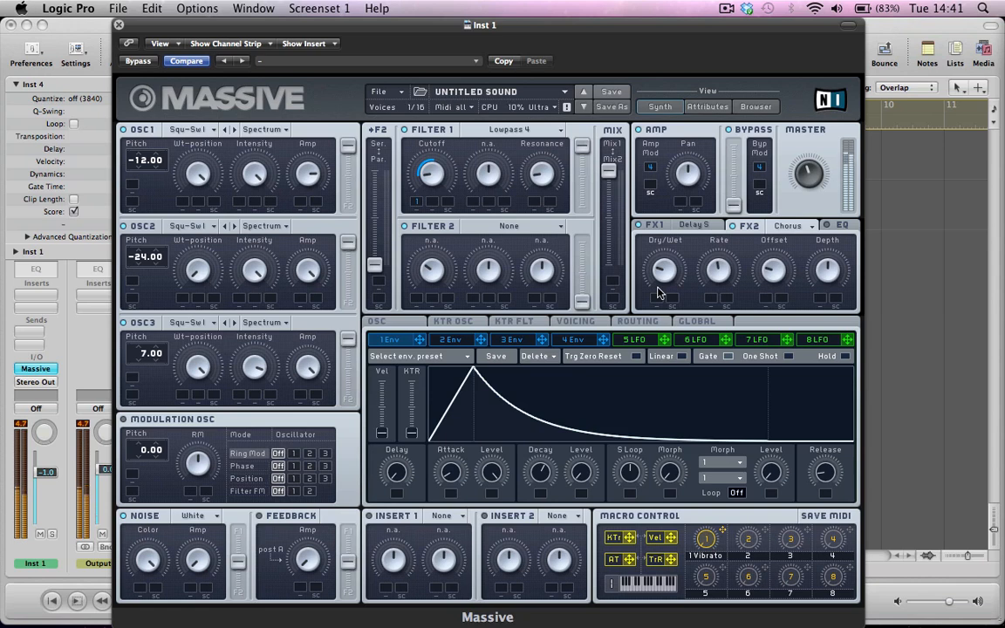
left_click(833, 226)
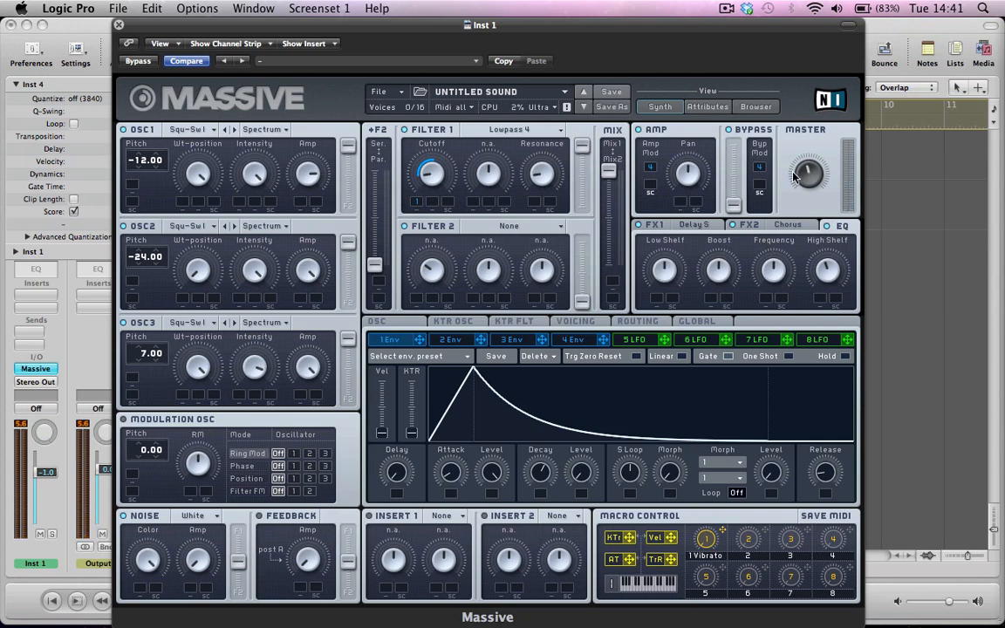
Try out the Vibrato macro and the Glide Time in the oscillator settings
left_click(373, 322)
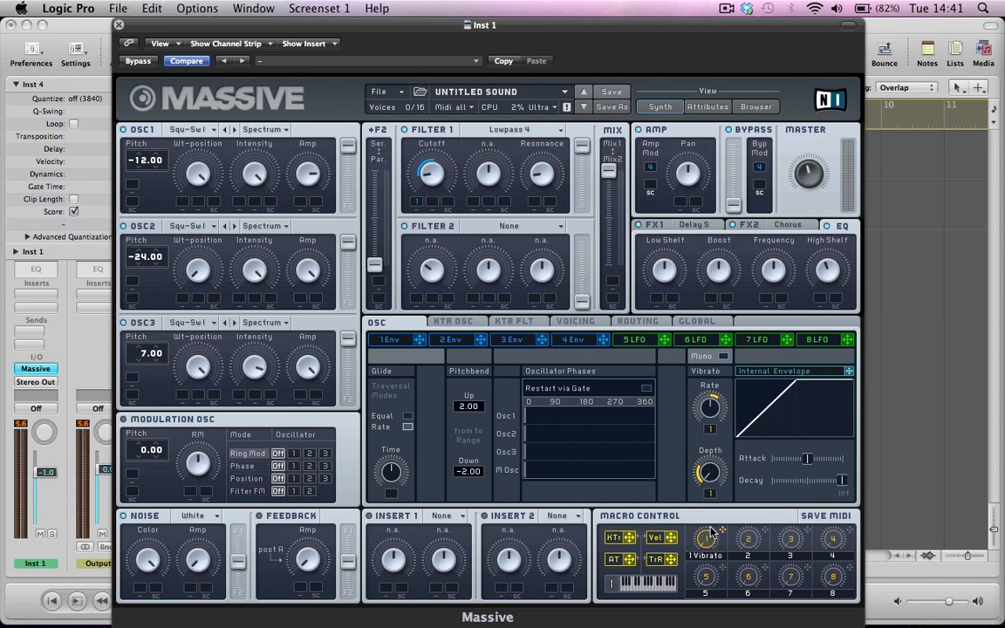
left_click_drag(708, 544, 704, 520)
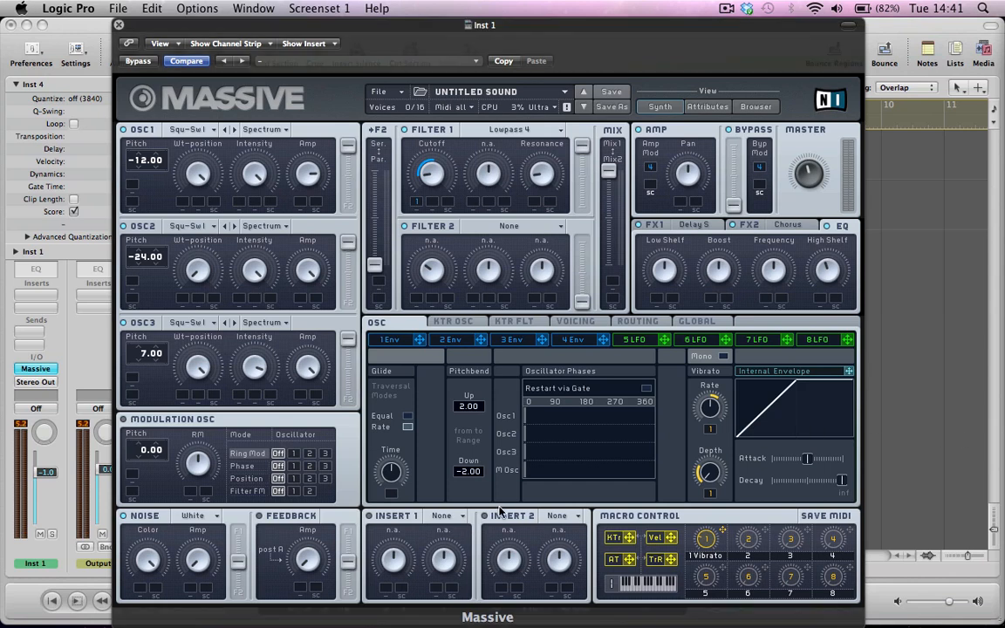
left_click_drag(384, 467, 386, 478)
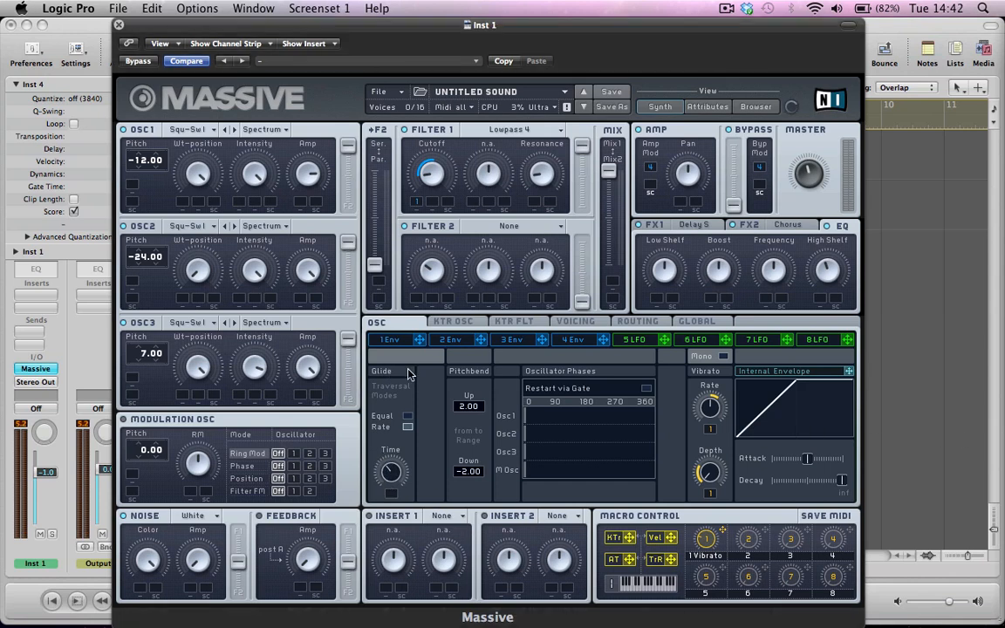
Set the voicing to Monophon with Unisono at 2
left_click(573, 323)
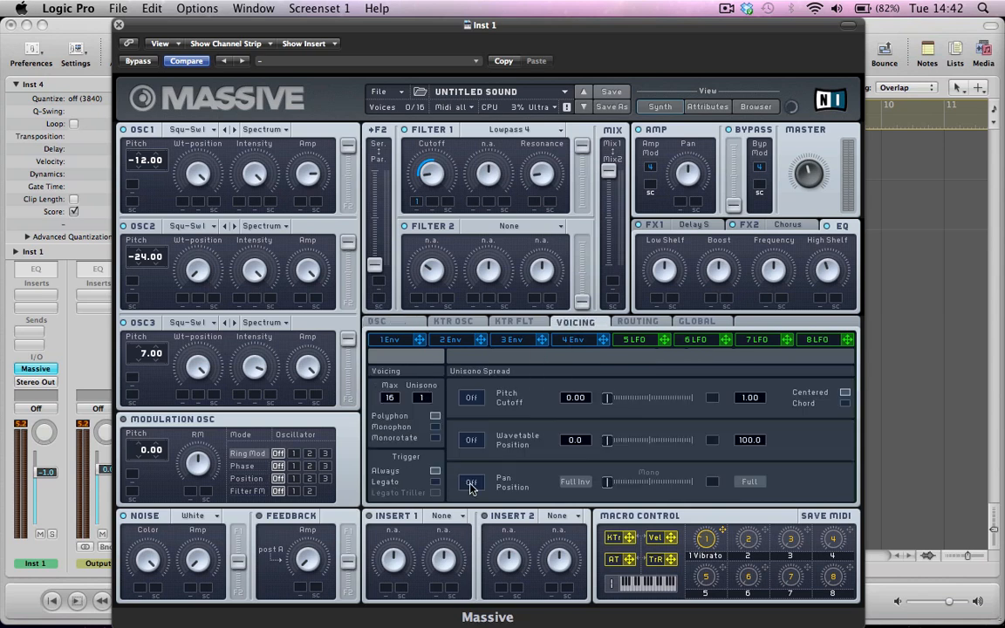
left_click(434, 427)
left_click_drag(429, 401, 429, 398)
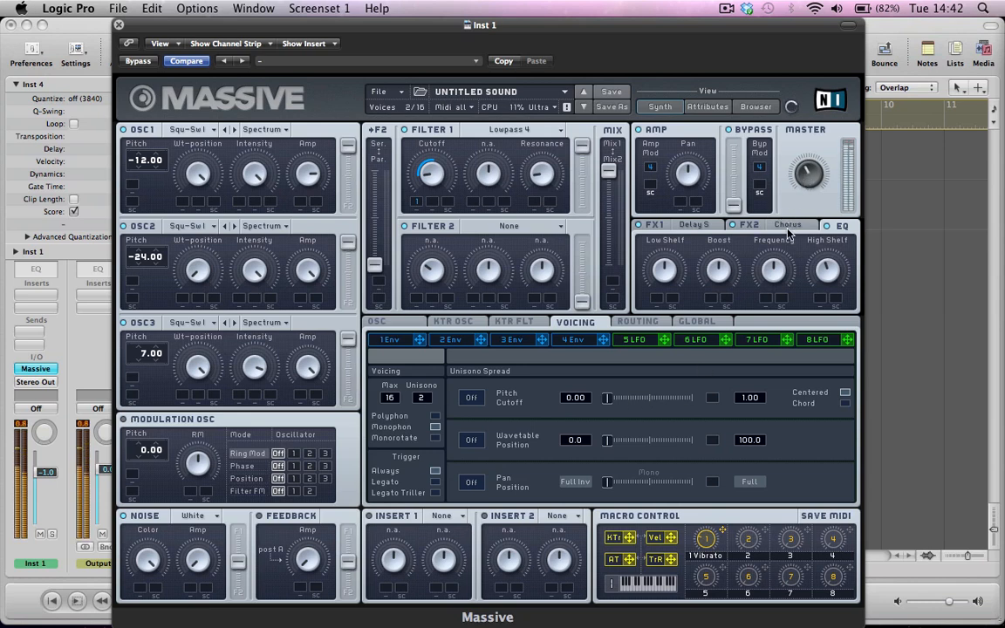
Reduce the FX2 chorus Dry/Wet amount, check the oscillator settings and return to the voicing settings
left_click(749, 225)
left_click_drag(660, 279, 662, 283)
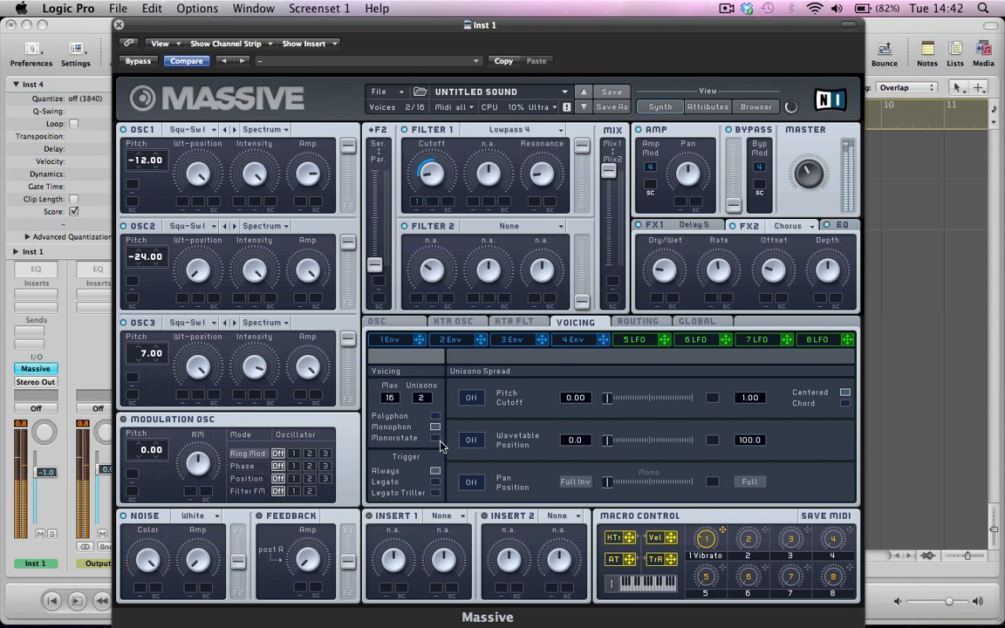
left_click(377, 322)
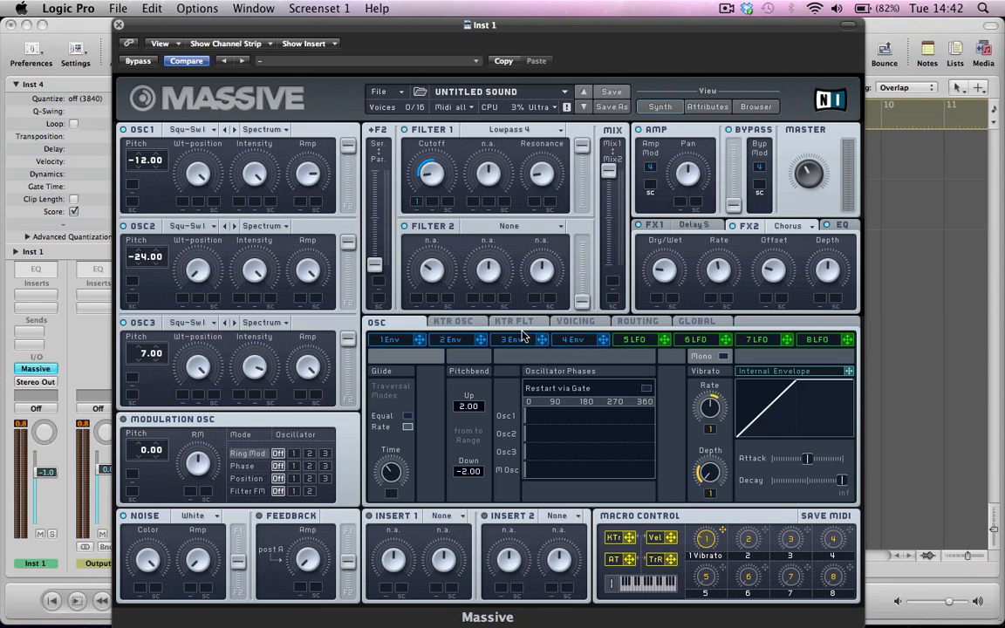
left_click(565, 322)
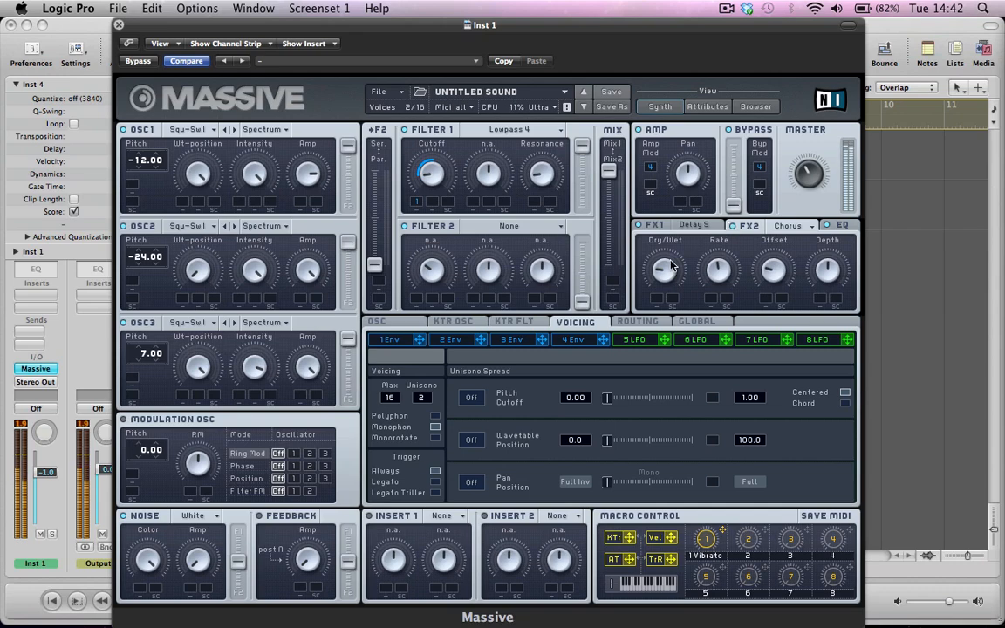
Close Massive, take the Inst 4 region out of solo and play the bassline with the drum loop before stopping playback
key("super+w")
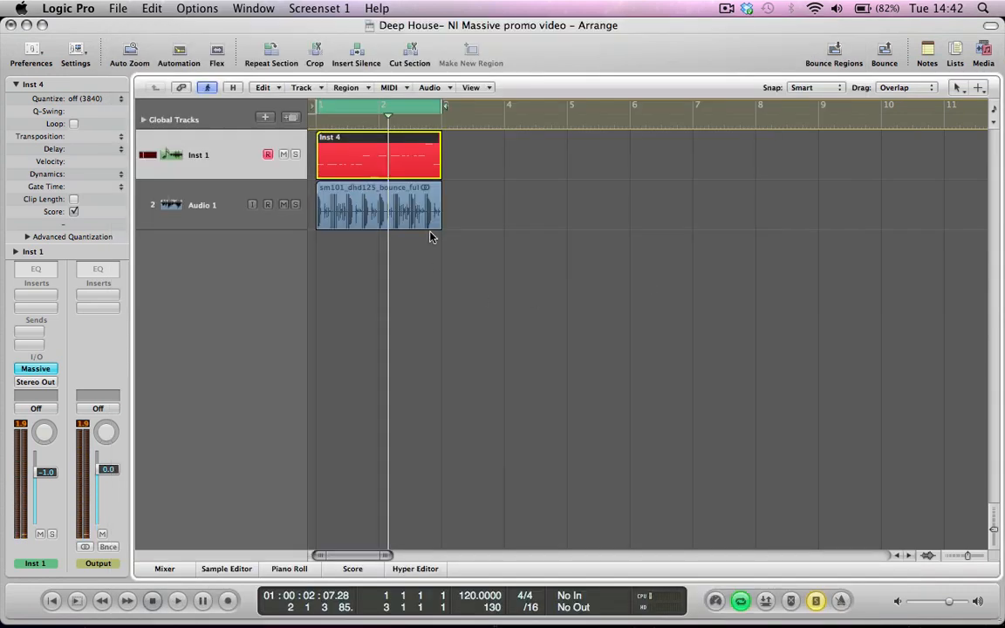
key("s")
key("space")
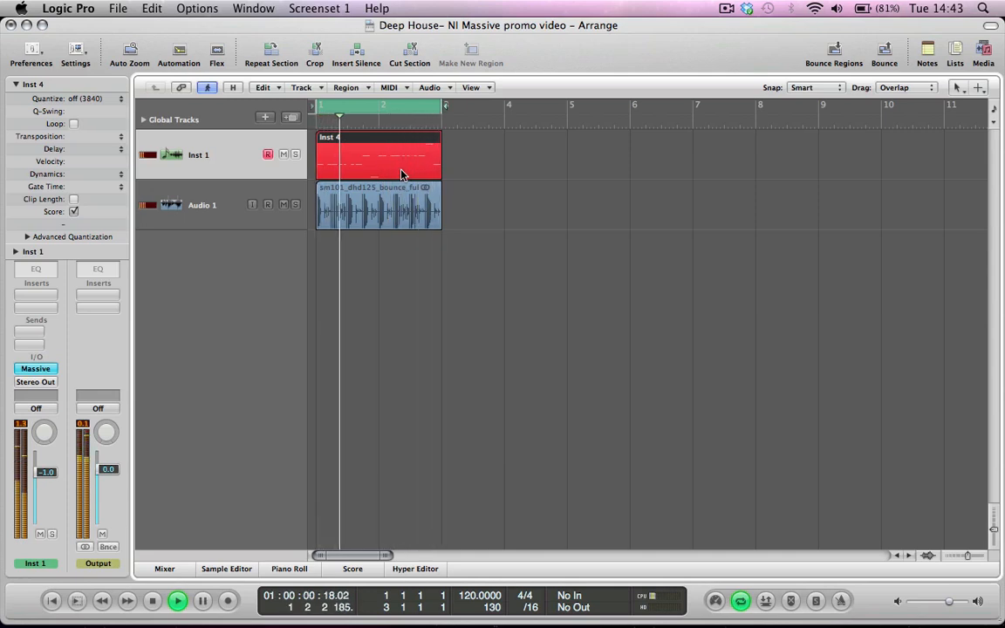
key("space")
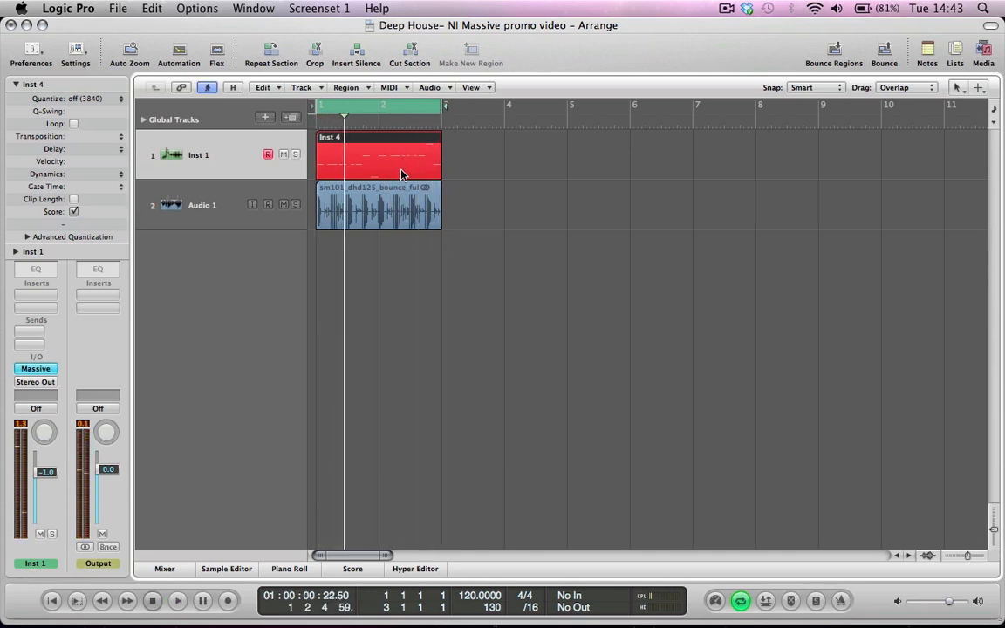